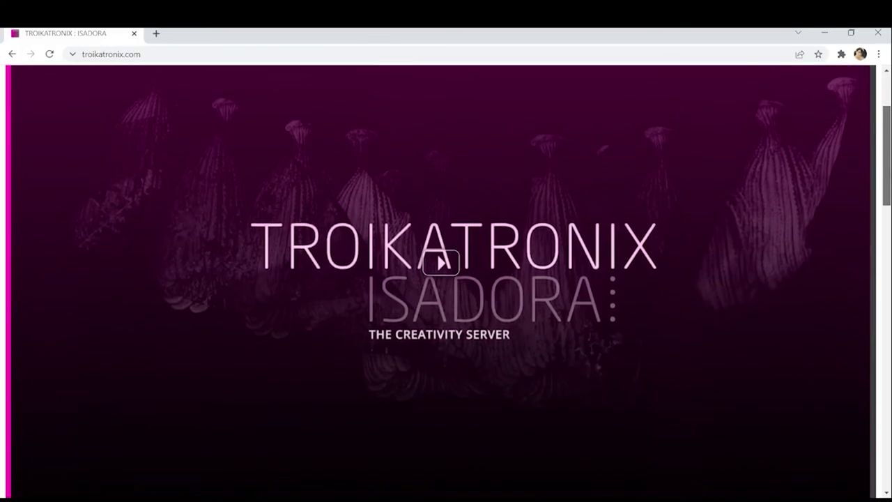
Scroll and drag through the patch editor to review the current scene's actors
scroll(446, 279, down, 4)
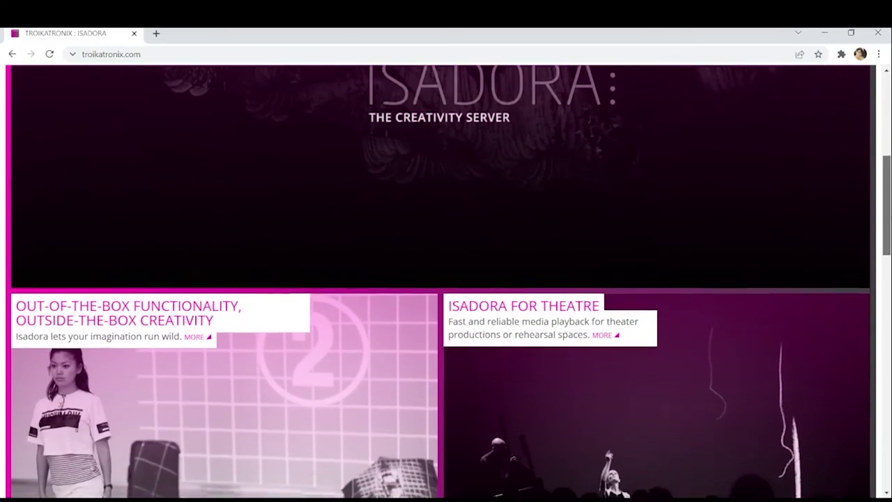
scroll(446, 278, down, 3)
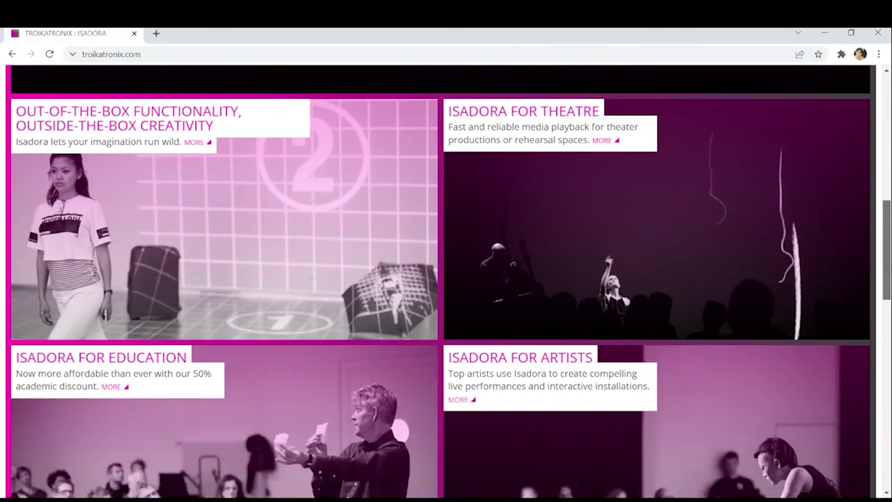
scroll(446, 279, down, 2)
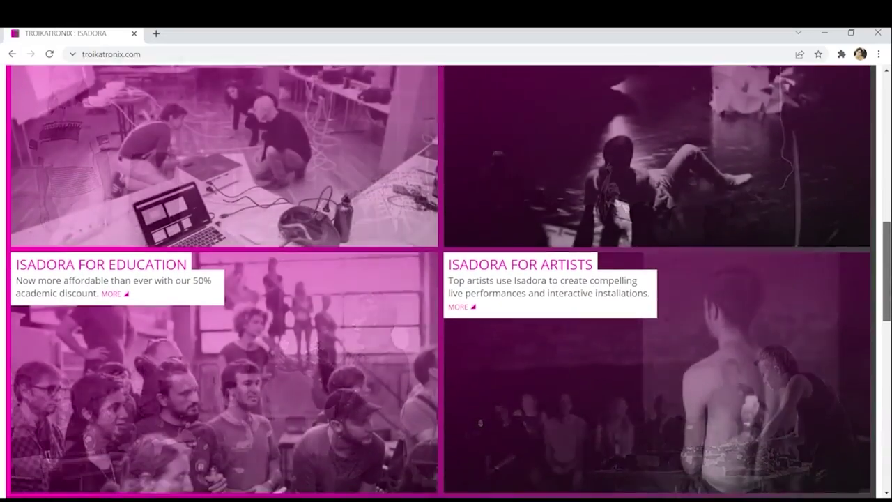
scroll(446, 278, down, 3)
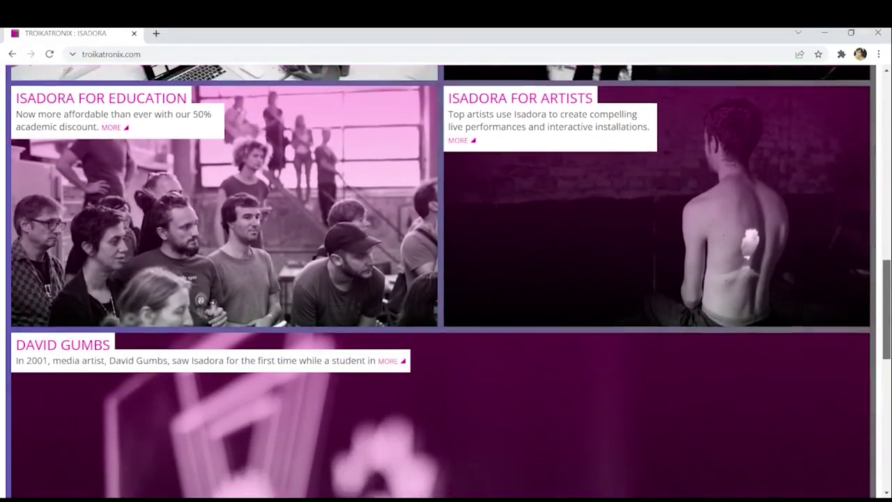
scroll(445, 279, down, 1)
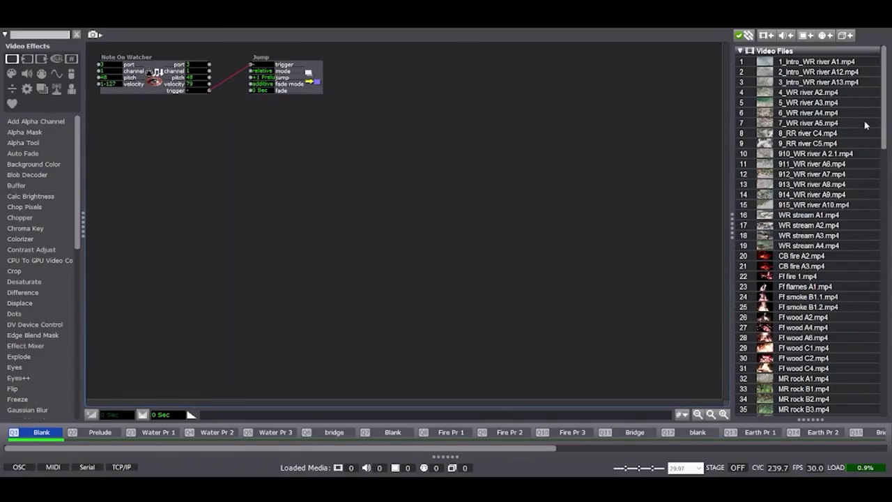
drag(885, 128, 883, 265)
scroll(868, 328, up, 15)
drag(884, 143, 885, 202)
scroll(868, 305, up, 11)
scroll(867, 305, down, 20)
scroll(300, 449, down, 5)
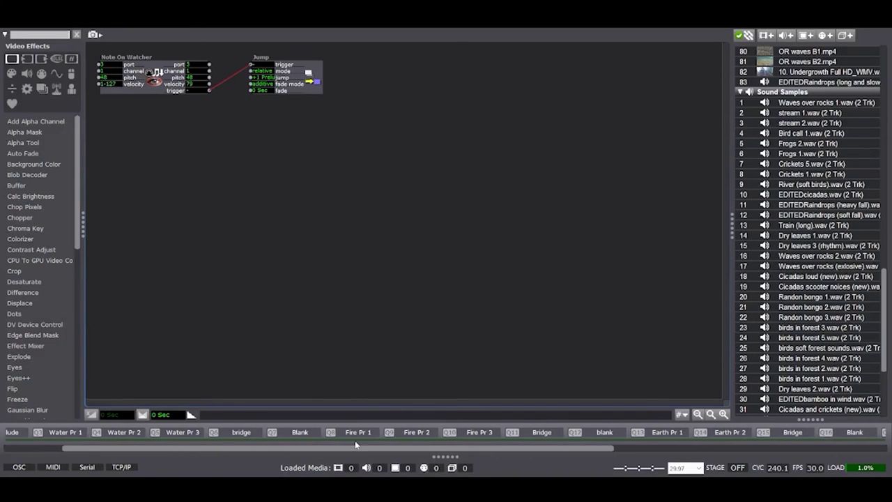
scroll(463, 431, up, 5)
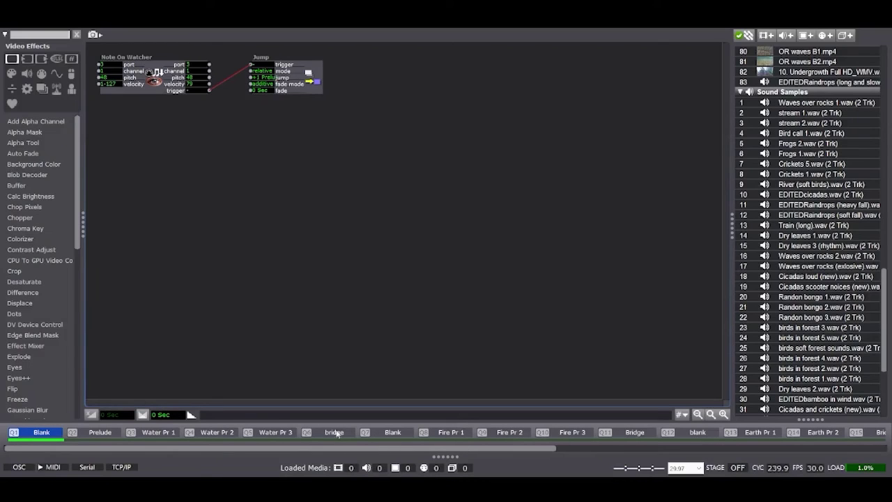
Step through the Water Pr 1, Fire Pr 1 and bridge scenes in the scene list
mouse_move(189, 451)
mouse_down()
mouse_move(269, 447)
mouse_move(378, 463)
mouse_move(185, 449)
mouse_up()
click(167, 433)
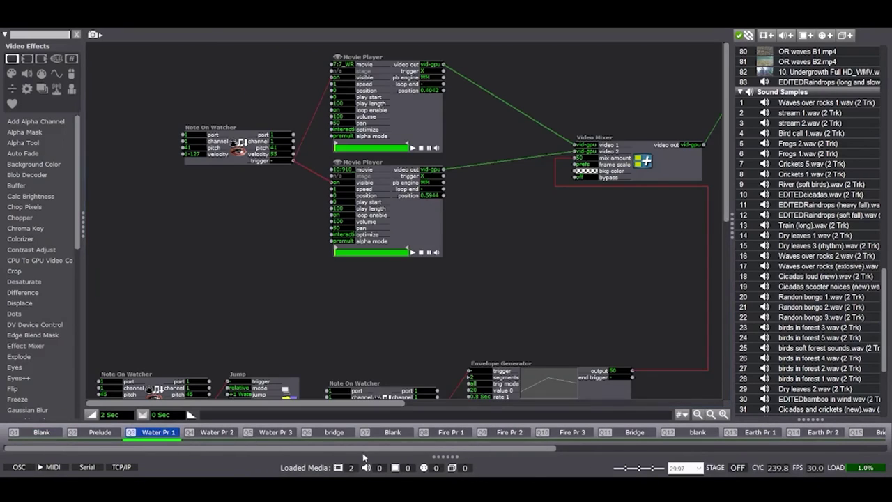
click(450, 433)
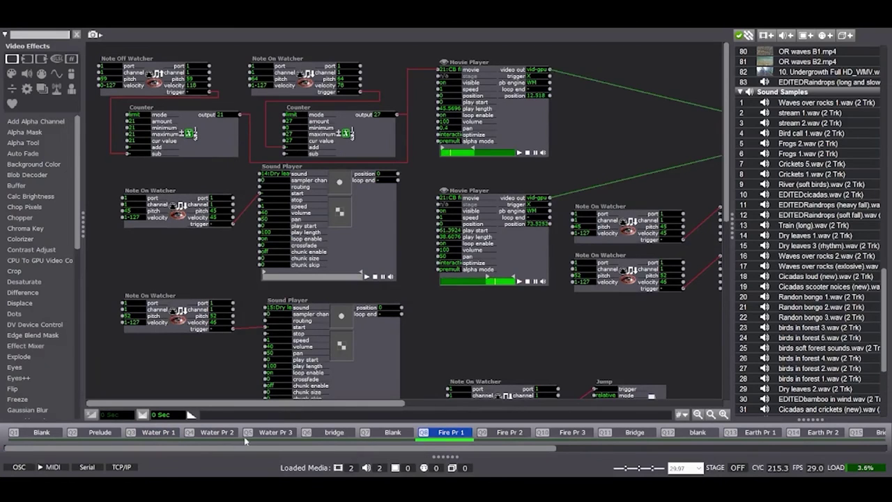
click(335, 432)
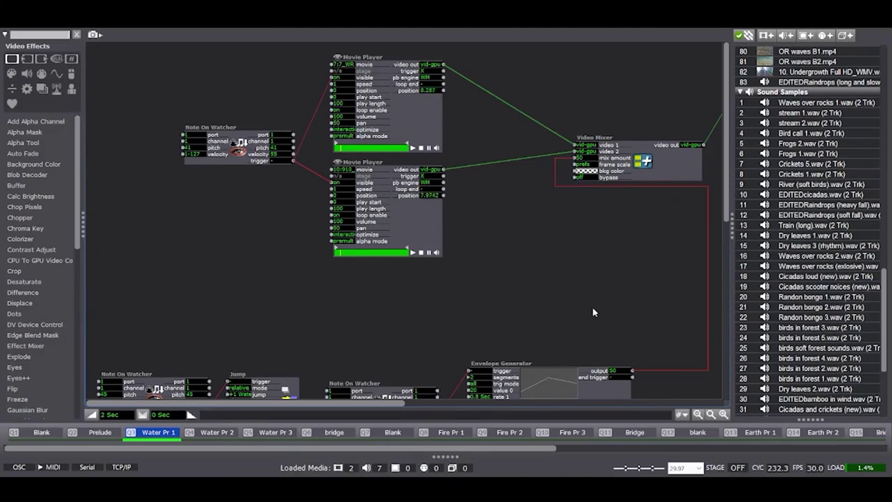
Scroll the Water Pr 1 patch editor to view its two Movie Players and Video Mixer
mouse_move(726, 208)
mouse_down()
mouse_move(724, 398)
mouse_move(726, 212)
mouse_up()
scroll(468, 315, down, 2)
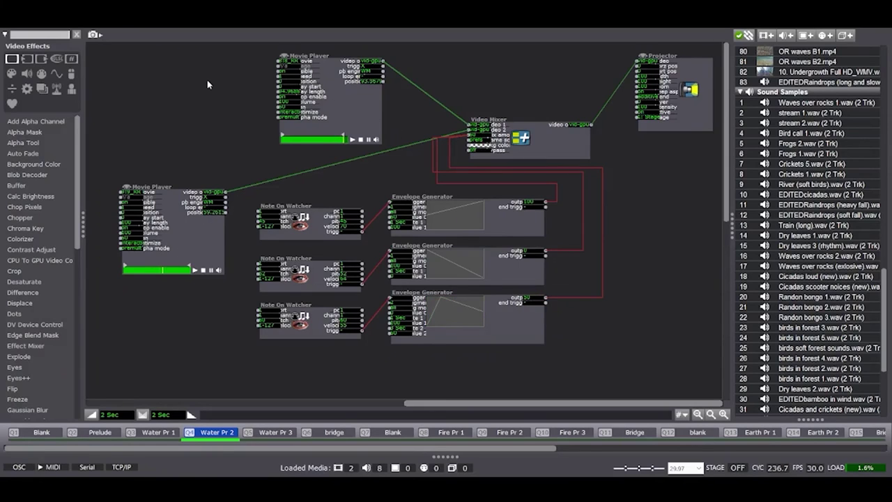
Select and deselect the two Movie Players in Water Pr 2, then switch to Earth Pr 1
drag(178, 81, 334, 197)
drag(511, 84, 565, 161)
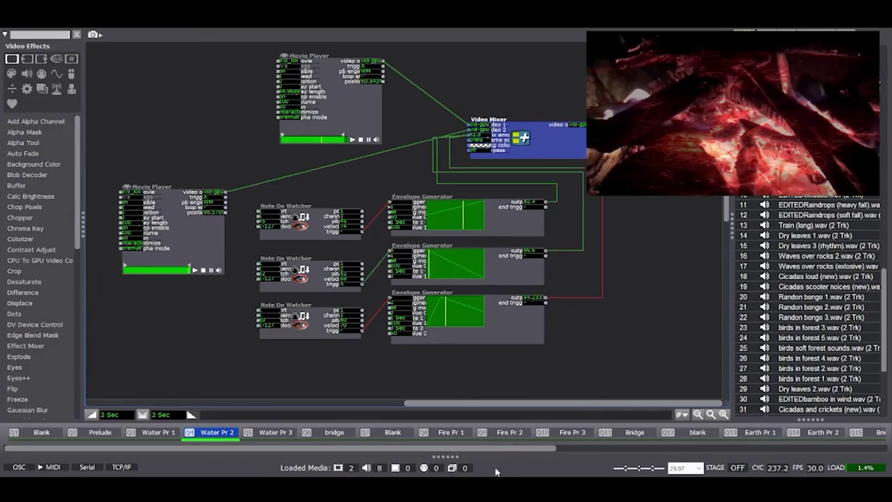
click(752, 432)
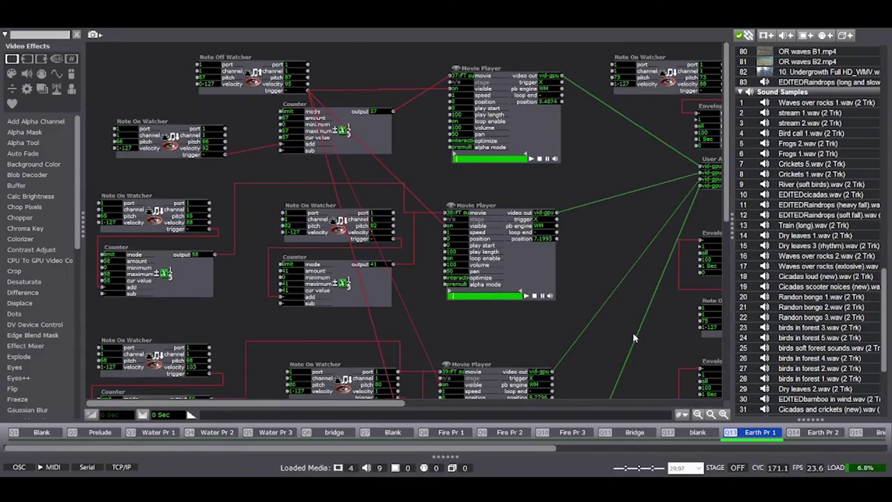
Scroll the Earth Pr 1 patch, then move along the scene list to the Blank scene
scroll(728, 252, down, 10)
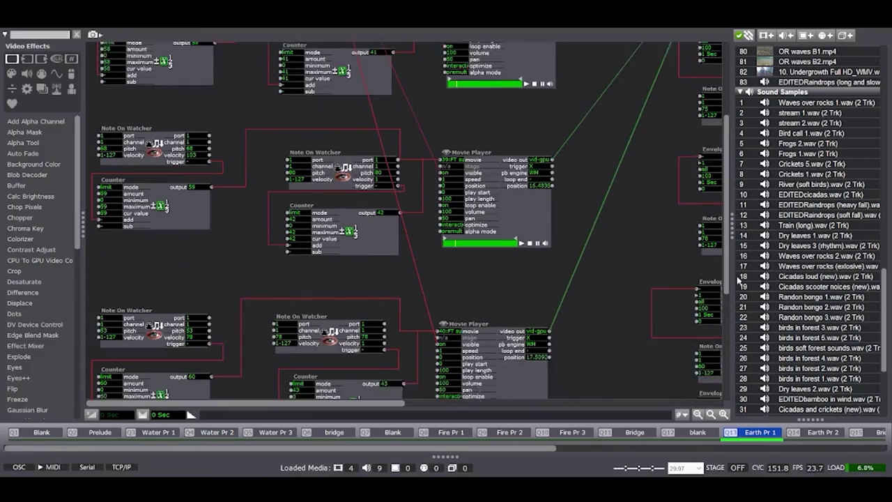
scroll(730, 192, up, 10)
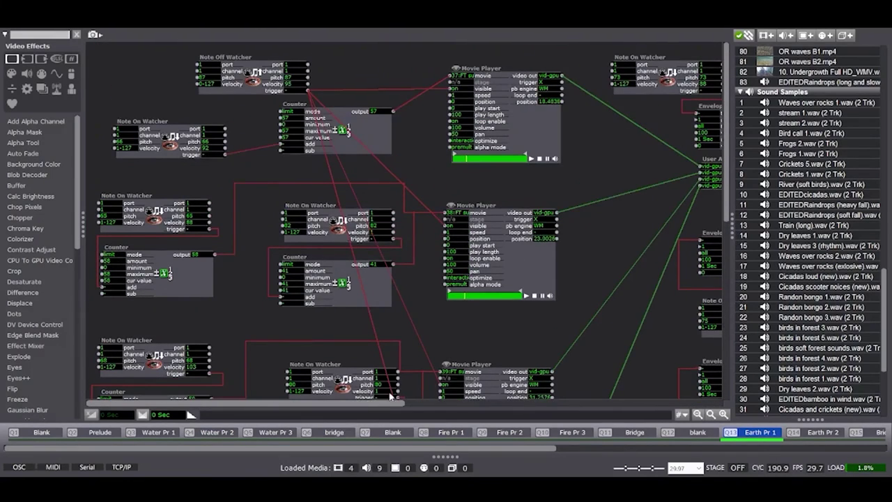
drag(395, 406, 470, 418)
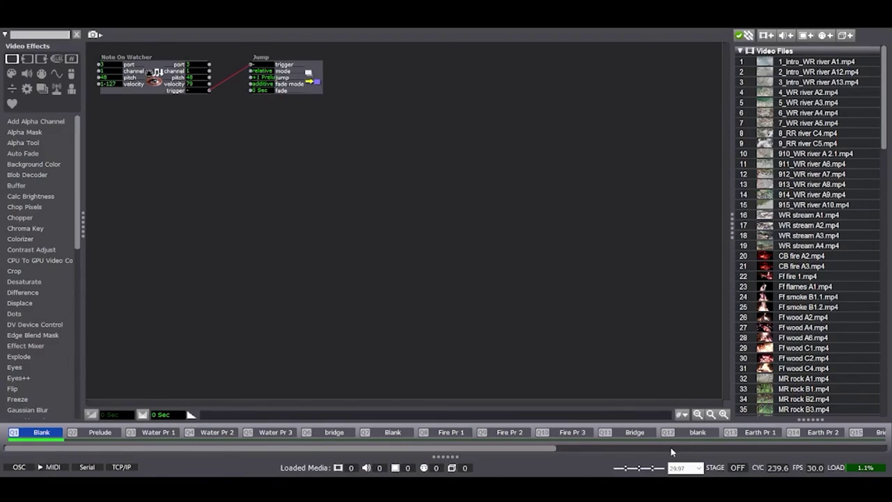
Switch to Earth Pr 1, scroll through its Sound Players, and move the scene list to Wind
click(748, 436)
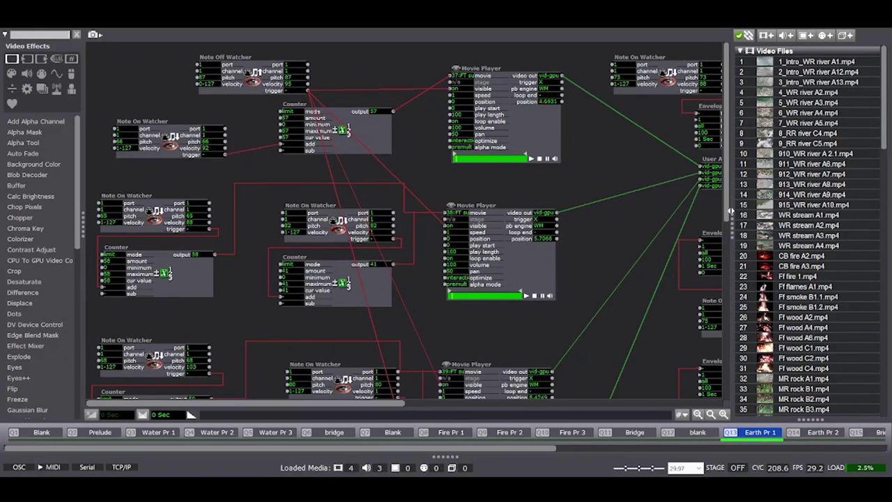
drag(727, 205, 739, 394)
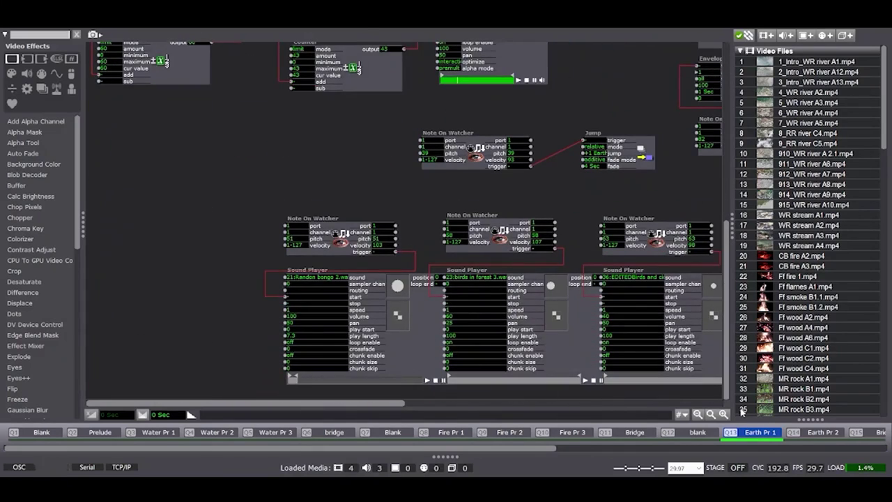
drag(393, 408, 547, 423)
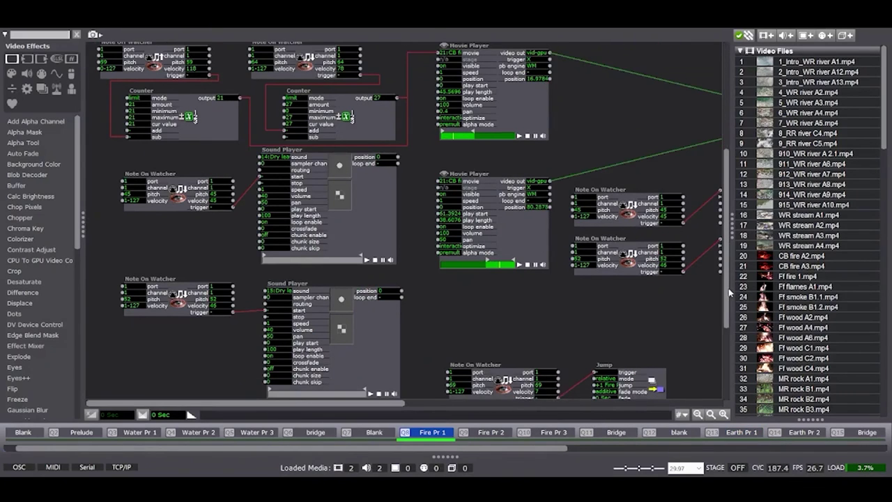
drag(728, 288, 721, 390)
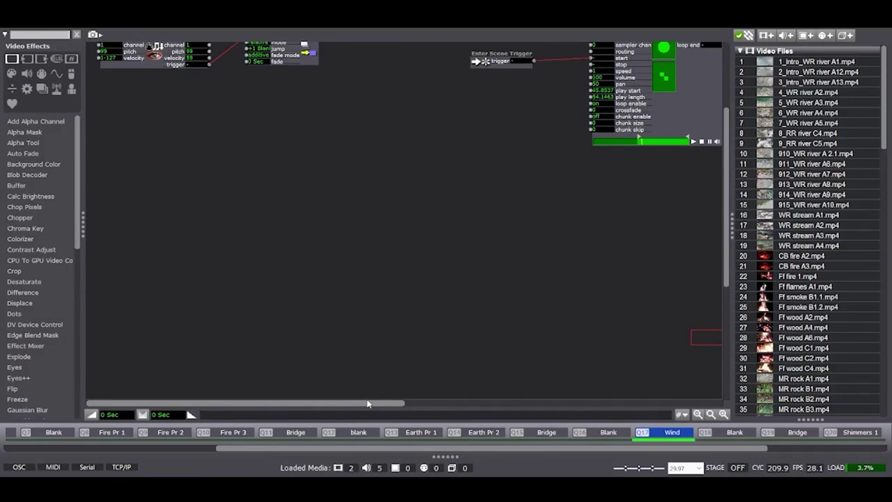
drag(368, 404, 677, 404)
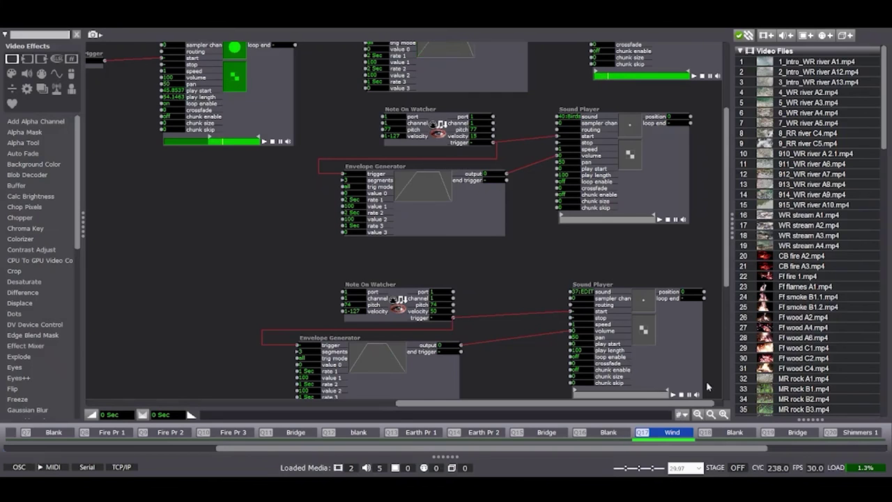
drag(725, 278, 730, 245)
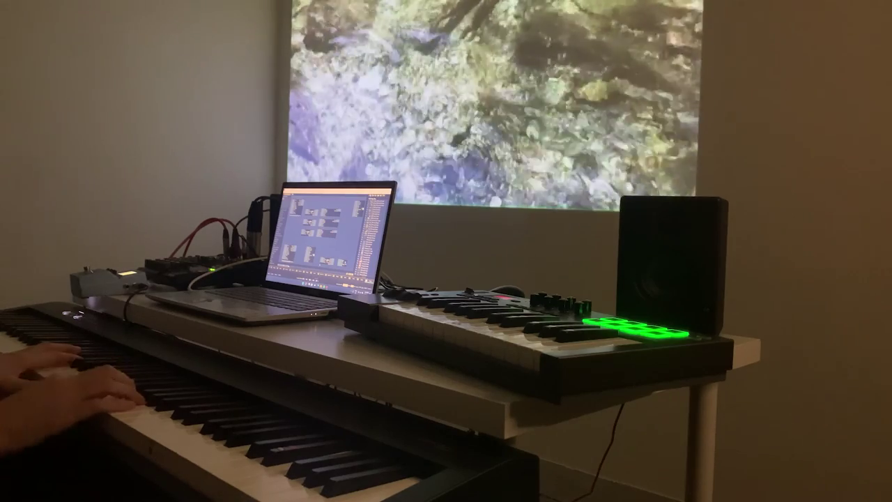